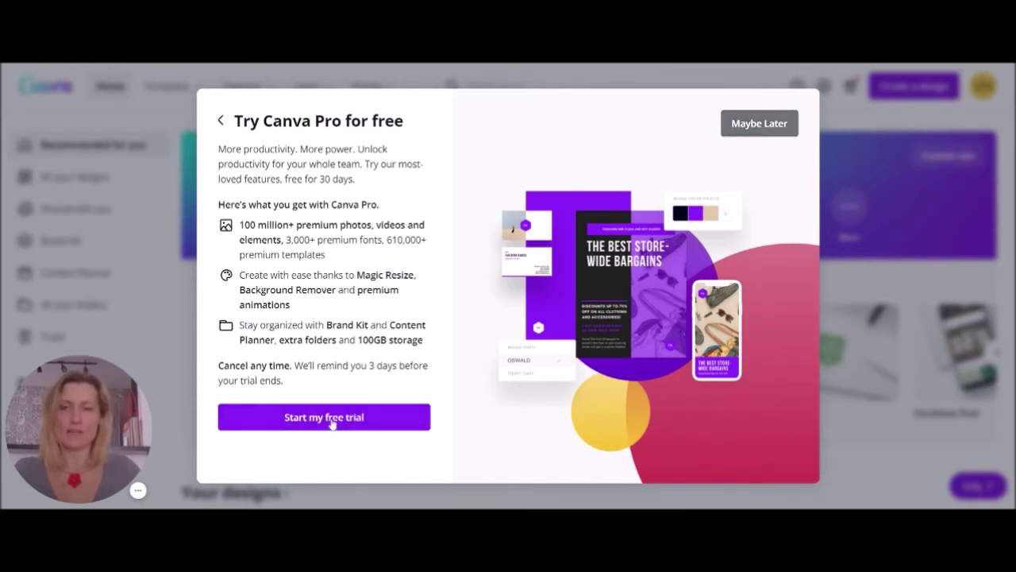
# - Examine the Canva Pro free trial's plan choice and its credit or debit card payment form
pyautogui.click(333, 419)
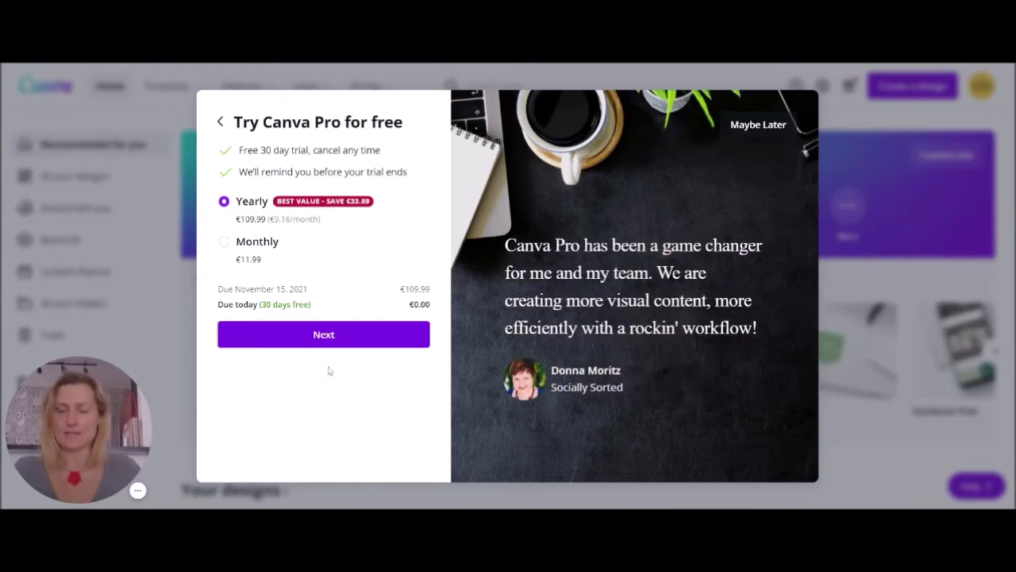
pyautogui.click(322, 341)
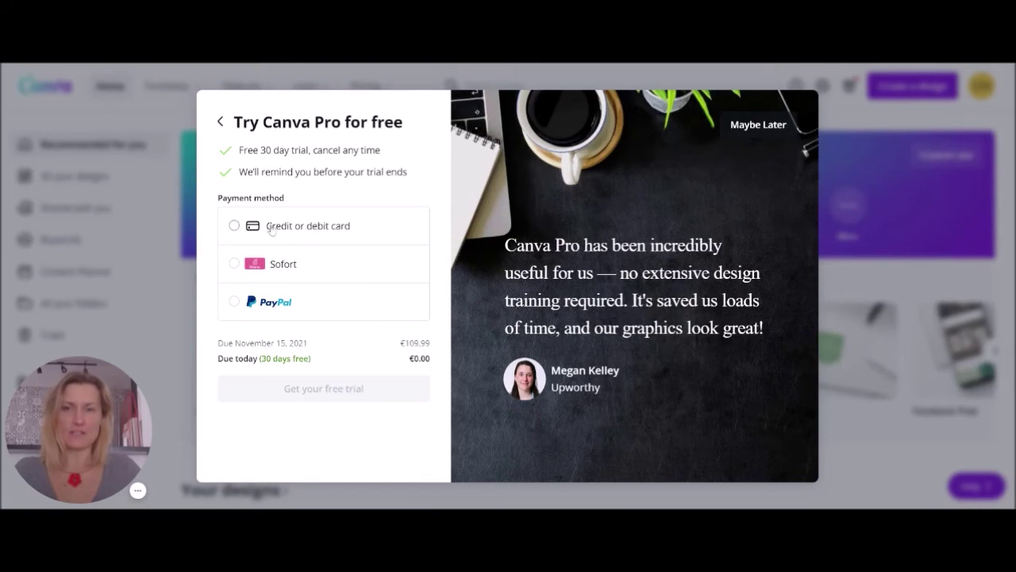
pyautogui.click(301, 230)
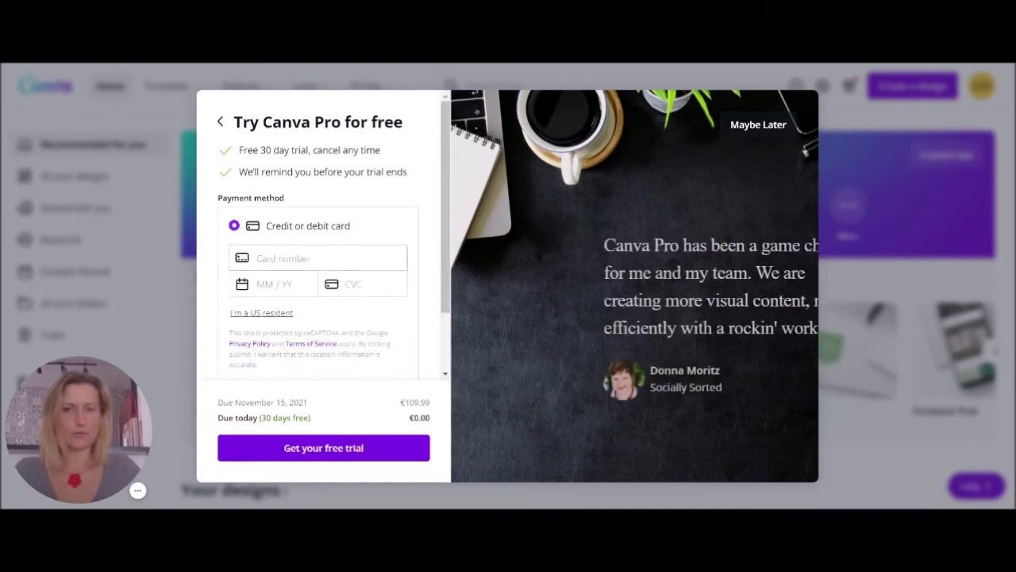
pyautogui.scroll(-1, 357, 301)
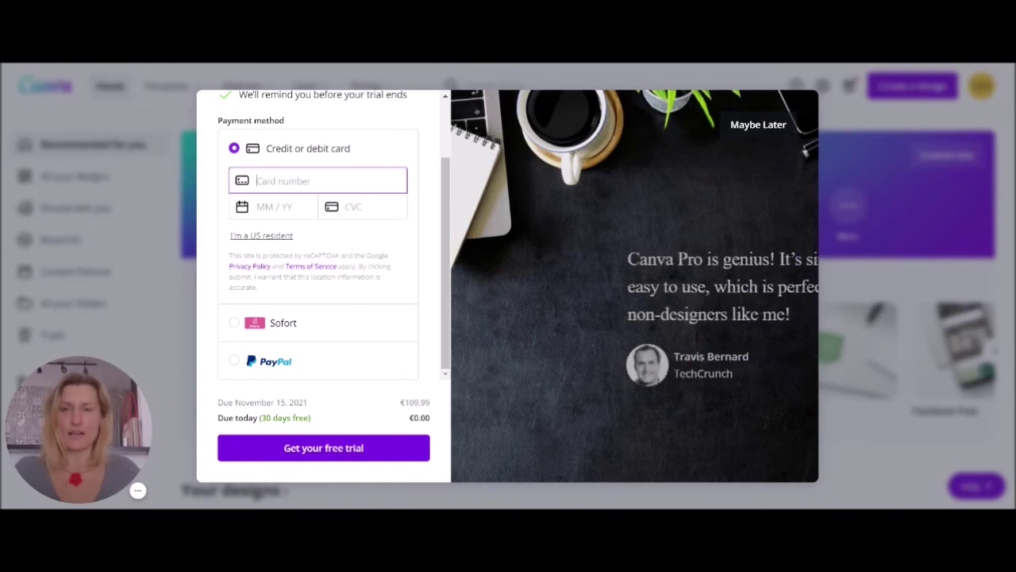
# - Decline the remaining onboarding offers and start a new Instagram Post design
pyautogui.click(753, 130)
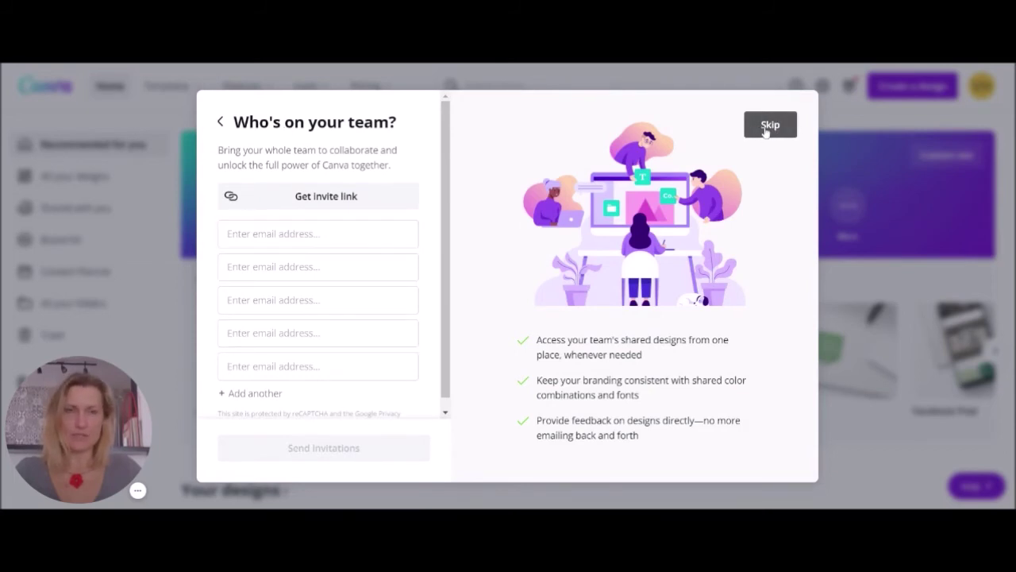
pyautogui.click(765, 129)
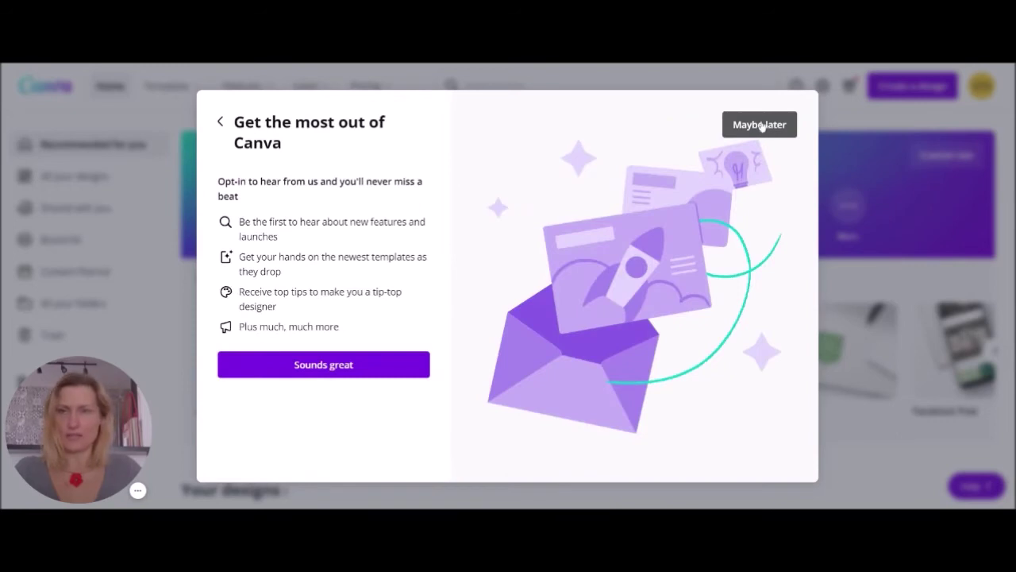
pyautogui.click(759, 126)
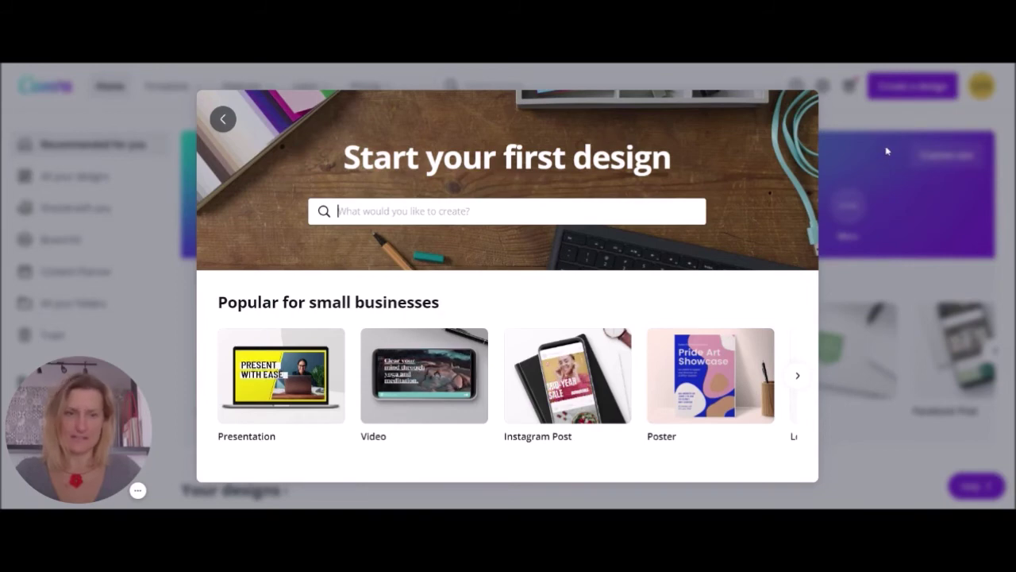
pyautogui.click(564, 409)
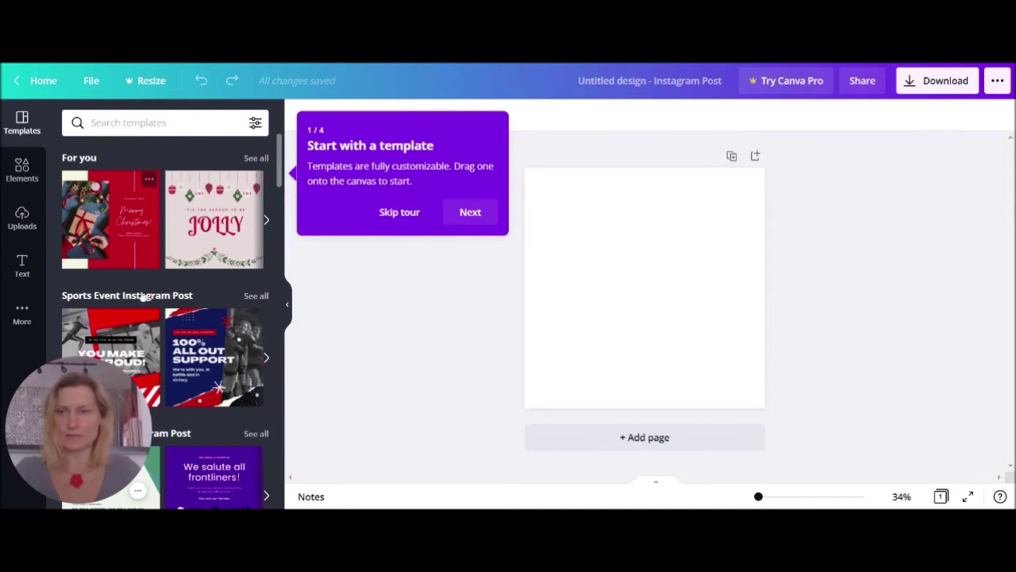
pyautogui.moveTo(94, 426); pyautogui.dragTo(953, 371)
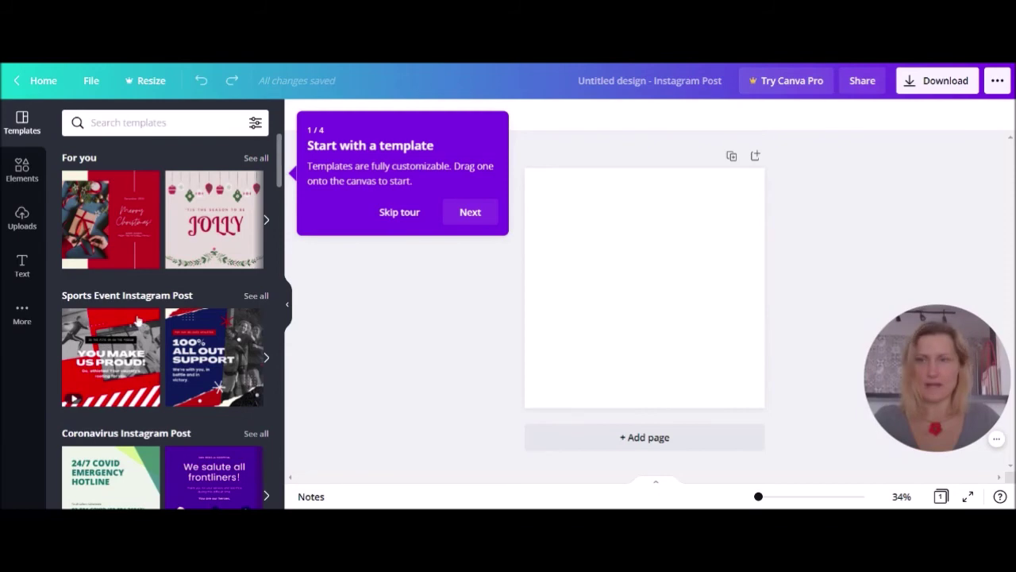
# - Try to apply the Pro template "How to love yourself" from the Love Instagram Post group
pyautogui.scroll(-5, 170, 270)
pyautogui.scroll(-4, 169, 271)
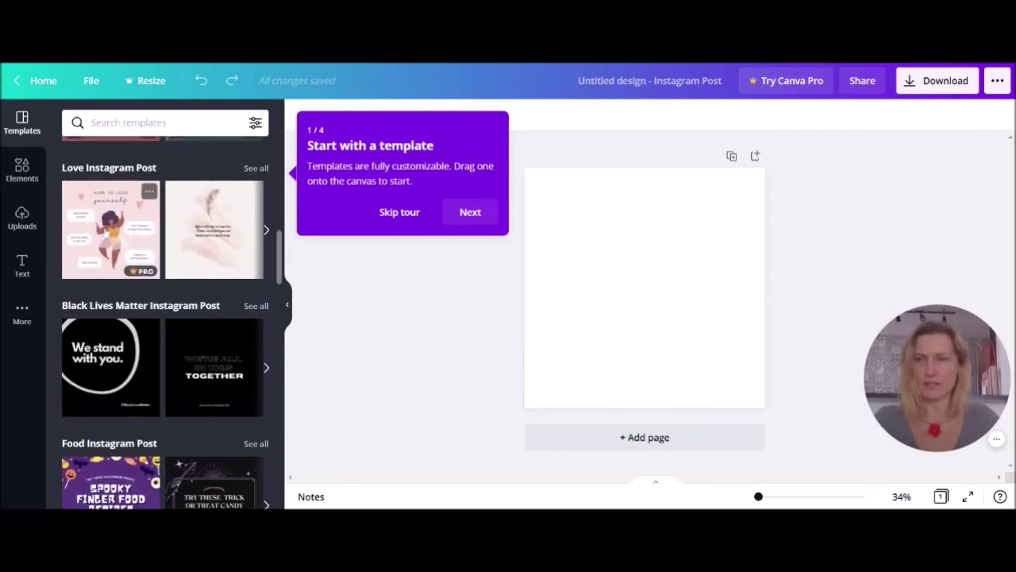
pyautogui.click(105, 230)
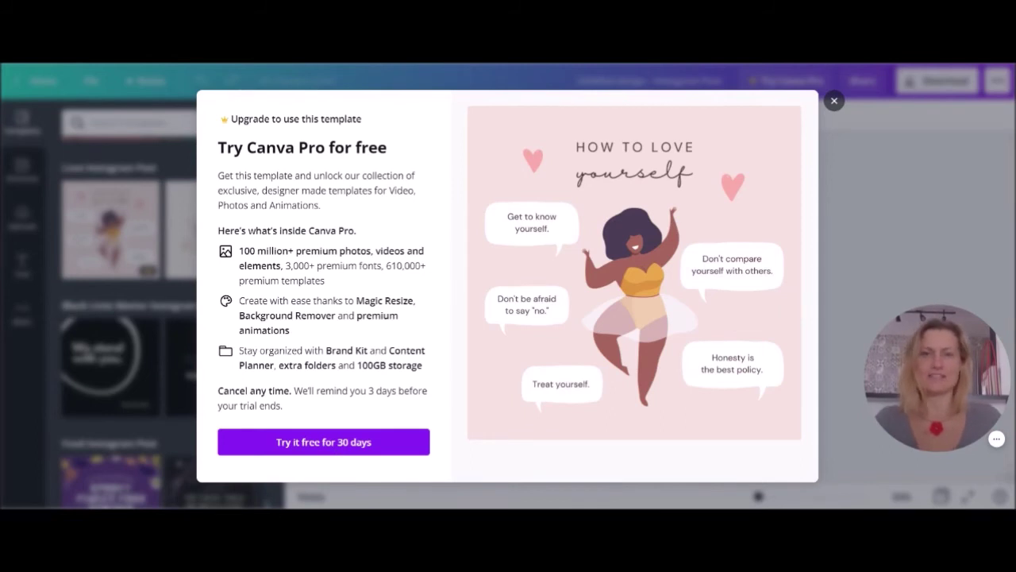
pyautogui.click(341, 447)
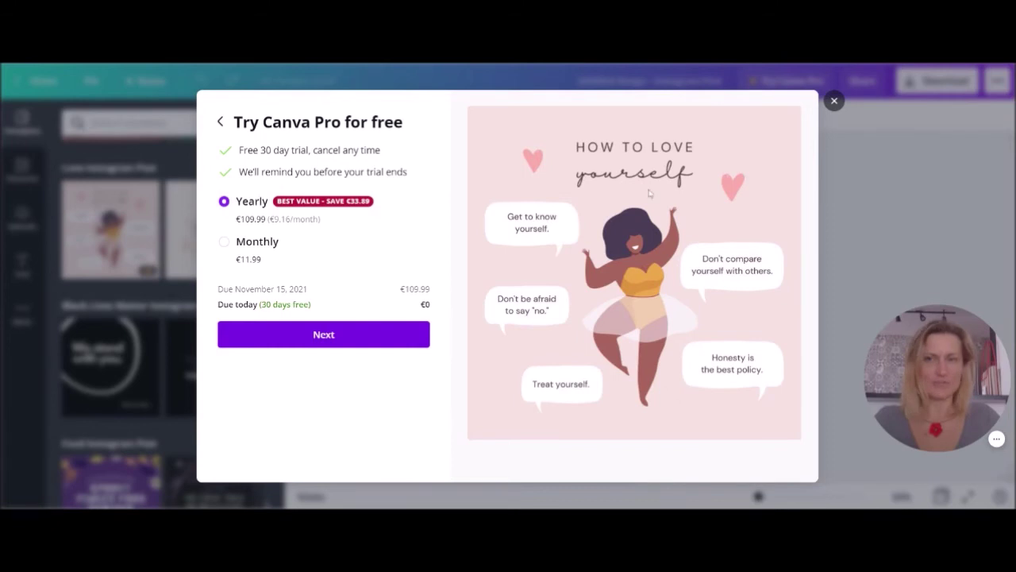
pyautogui.click(834, 100)
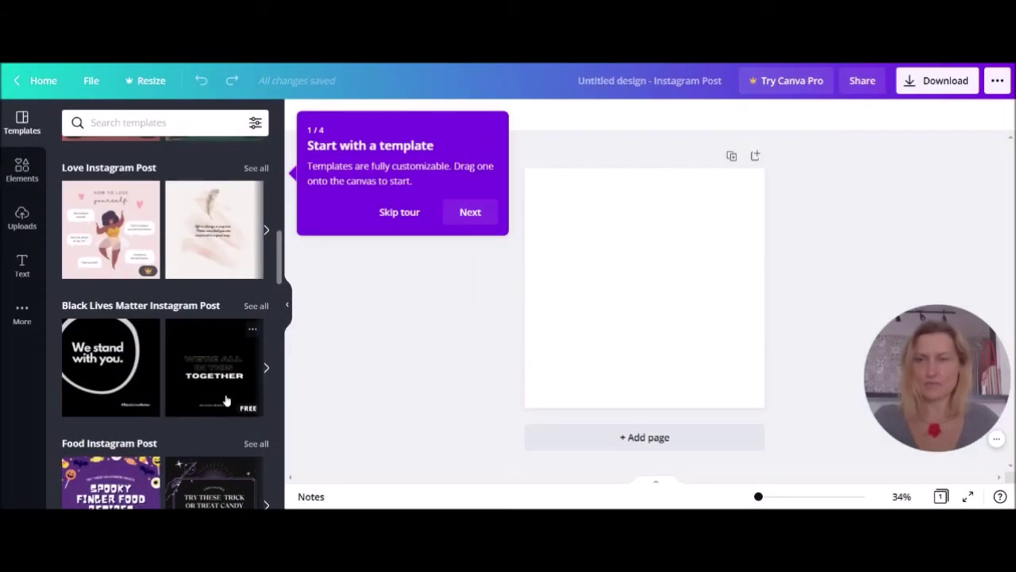
# - Apply the feather quote template from the Love Instagram Post group to the blank page
pyautogui.click(219, 244)
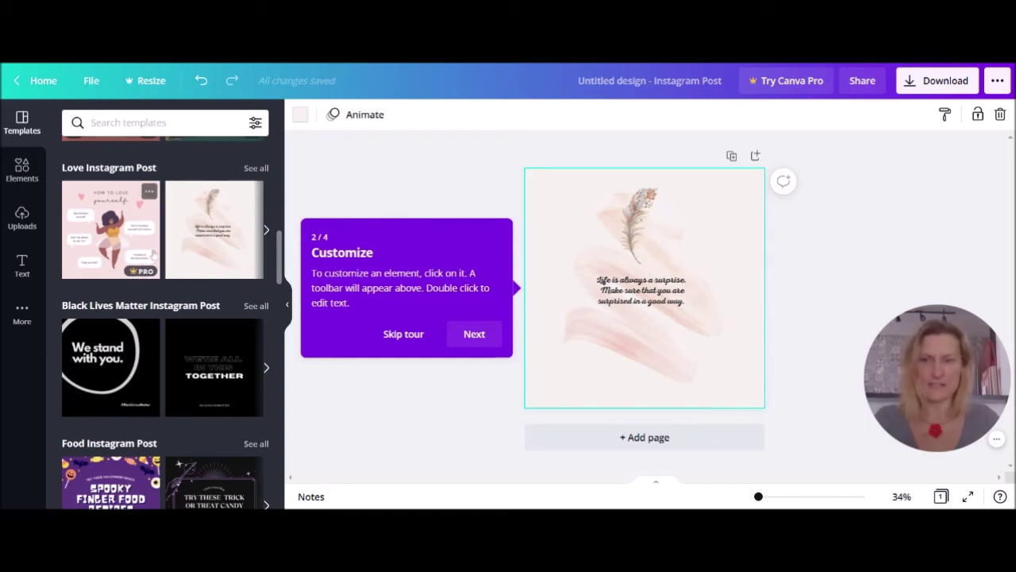
pyautogui.scroll(-3, 159, 317)
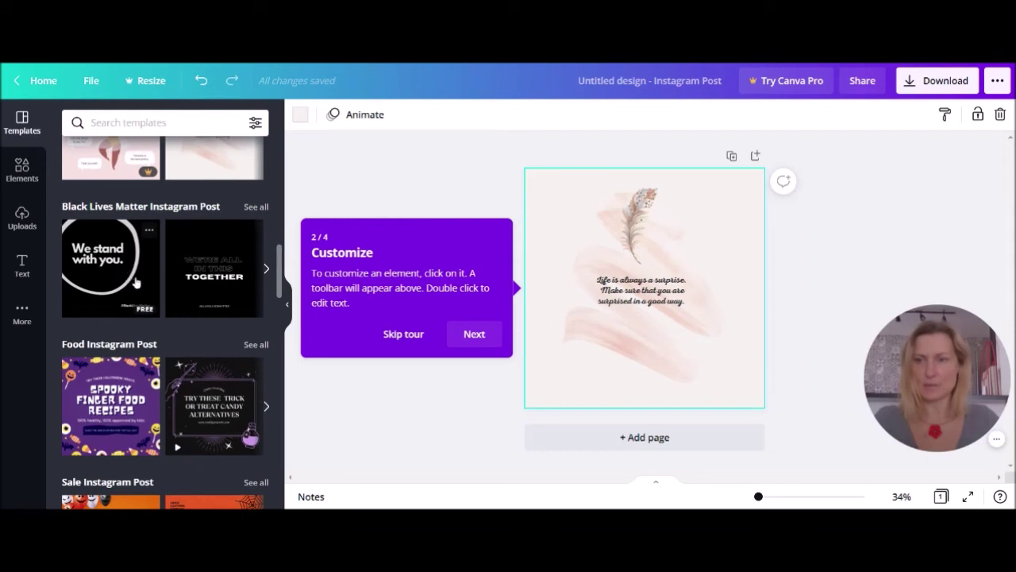
pyautogui.scroll(-5, 159, 446)
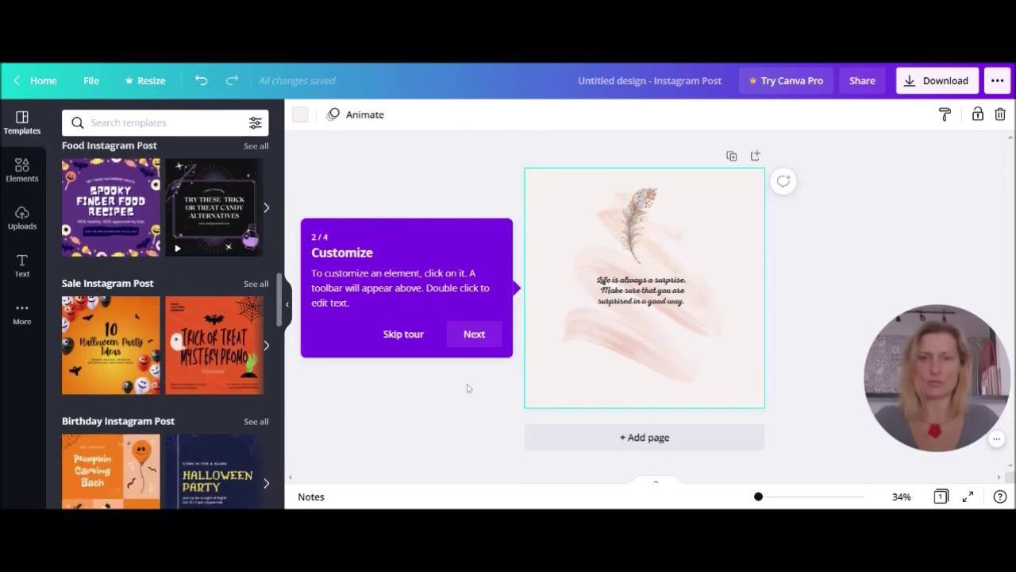
# - Filter the templates by the language Čeština (Česko)
pyautogui.click(255, 122)
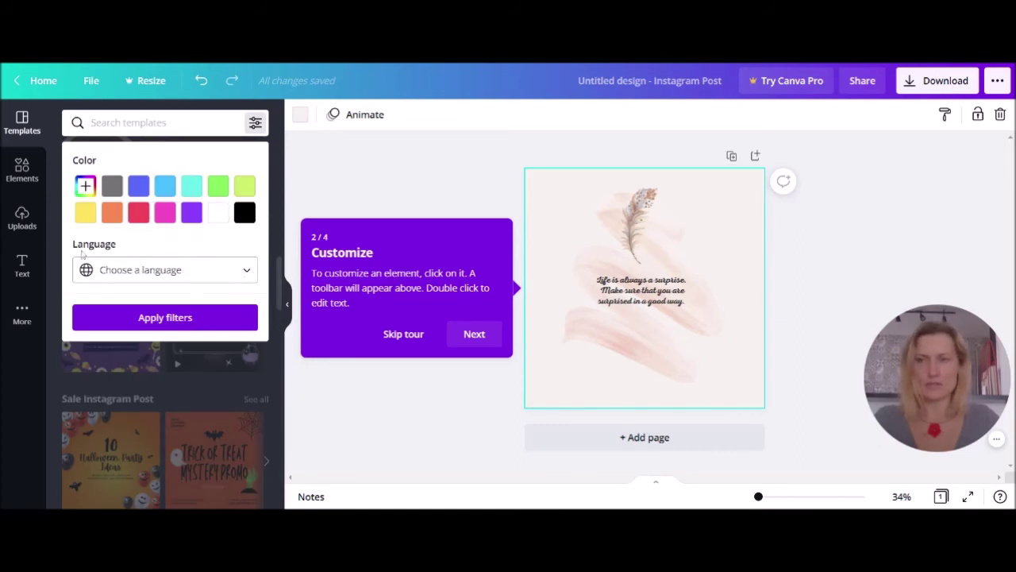
pyautogui.click(230, 273)
pyautogui.scroll(-3, 119, 406)
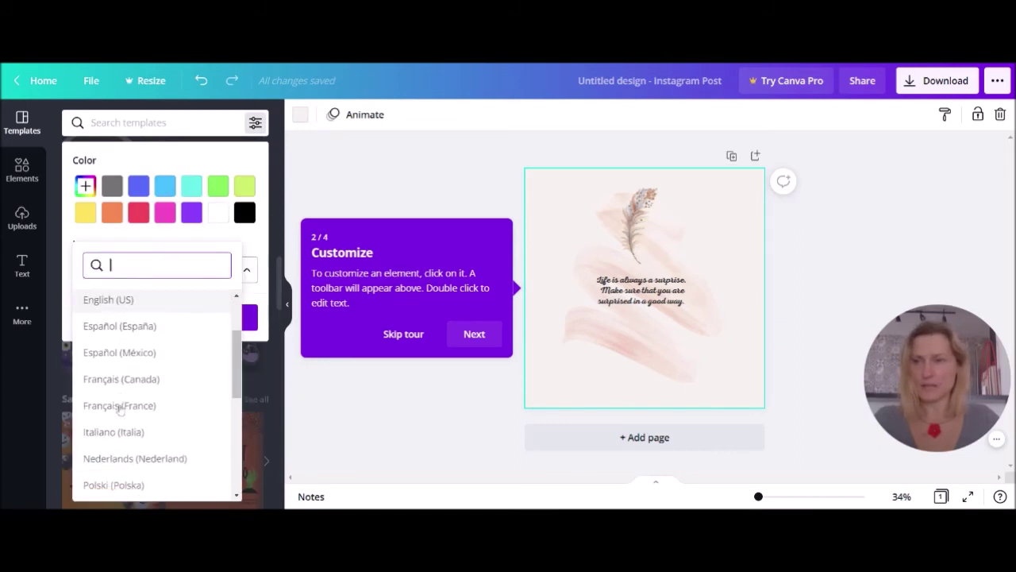
pyautogui.write('če')
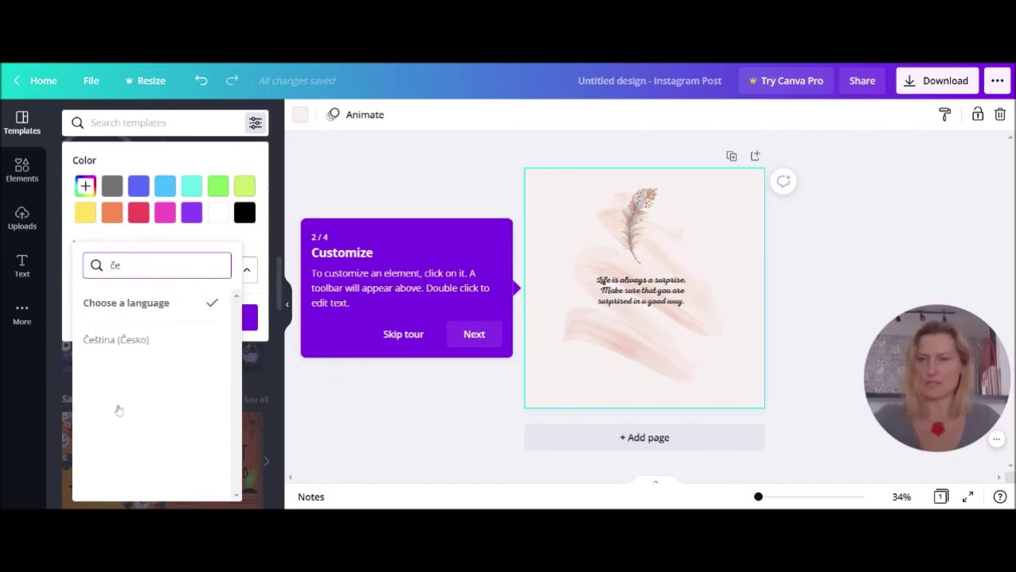
pyautogui.click(107, 343)
pyautogui.click(166, 318)
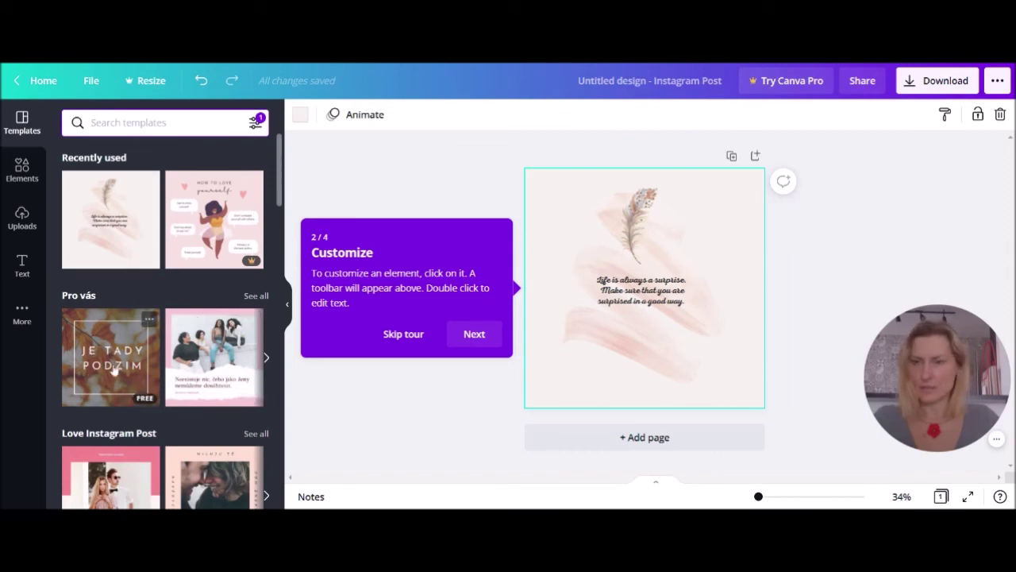
pyautogui.scroll(-1, 164, 363)
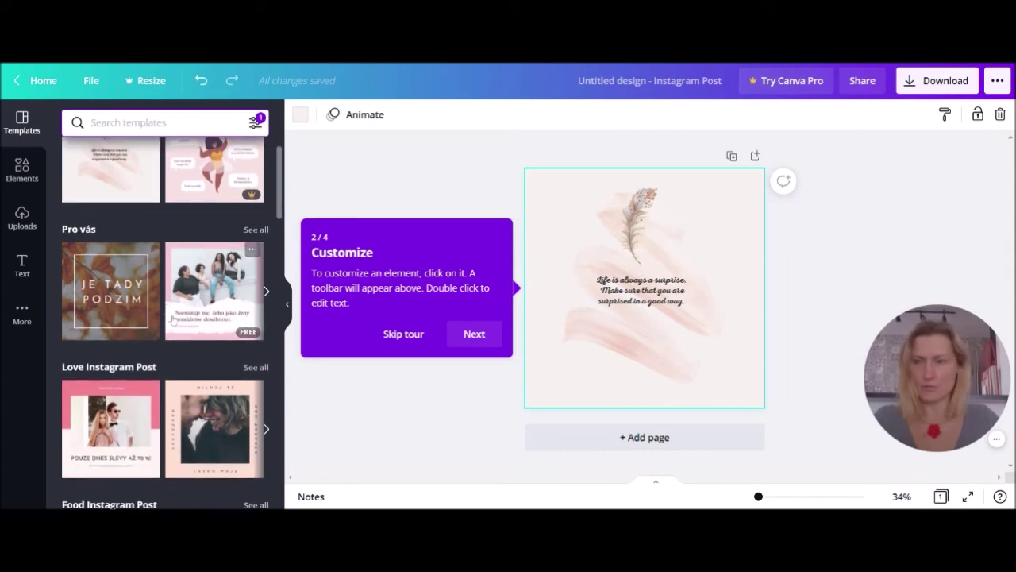
pyautogui.scroll(1, 168, 313)
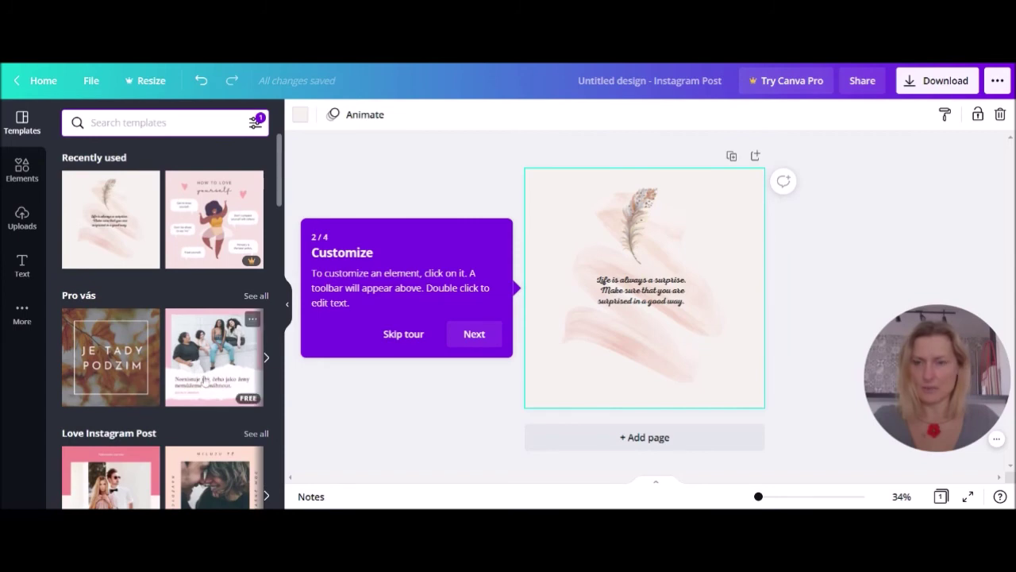
pyautogui.scroll(-1, 205, 379)
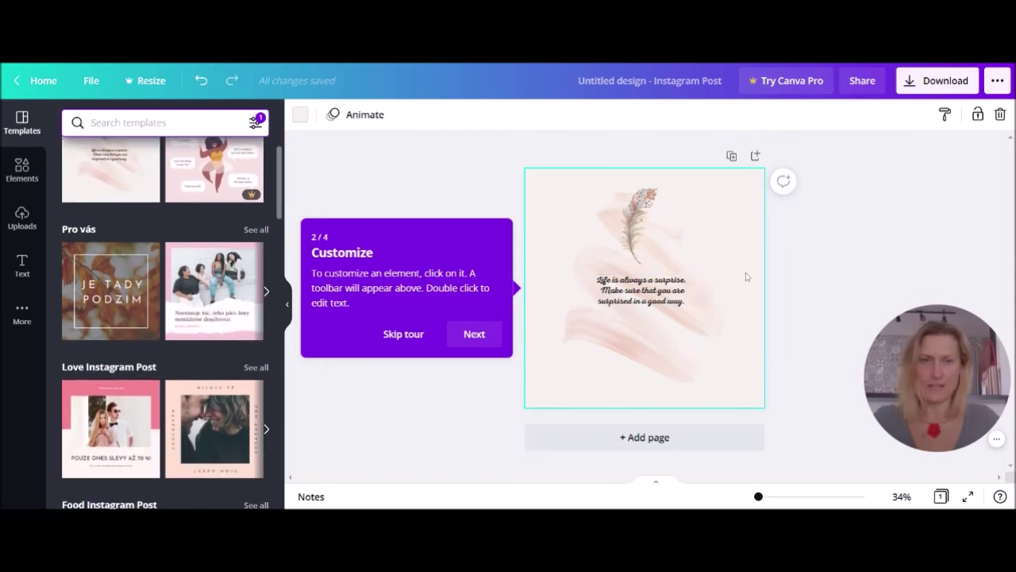
# - Skip the rest of the editor's guided tour and browse the Czech Instagram Post templates
pyautogui.click(661, 300)
pyautogui.click(500, 197)
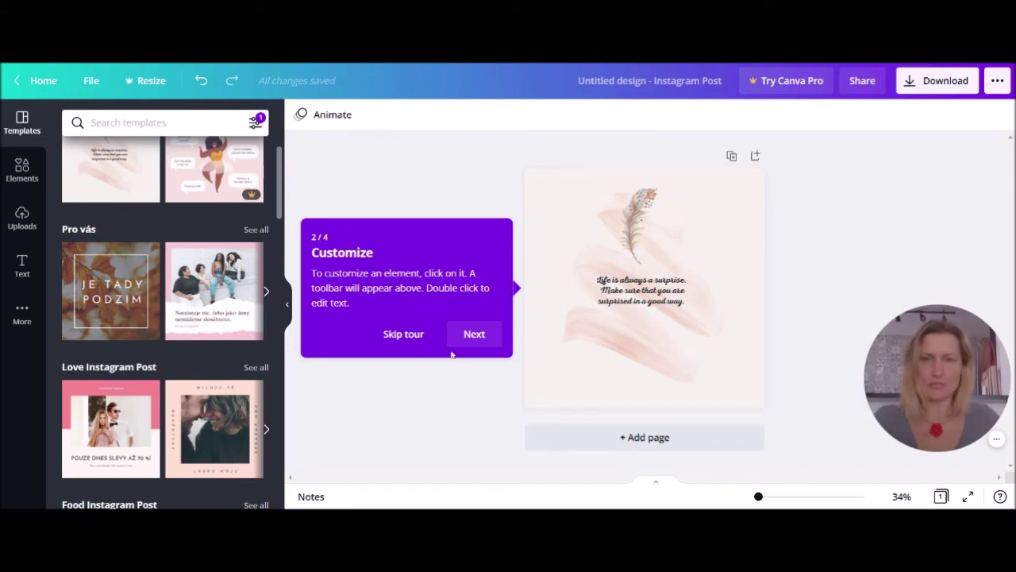
pyautogui.click(405, 338)
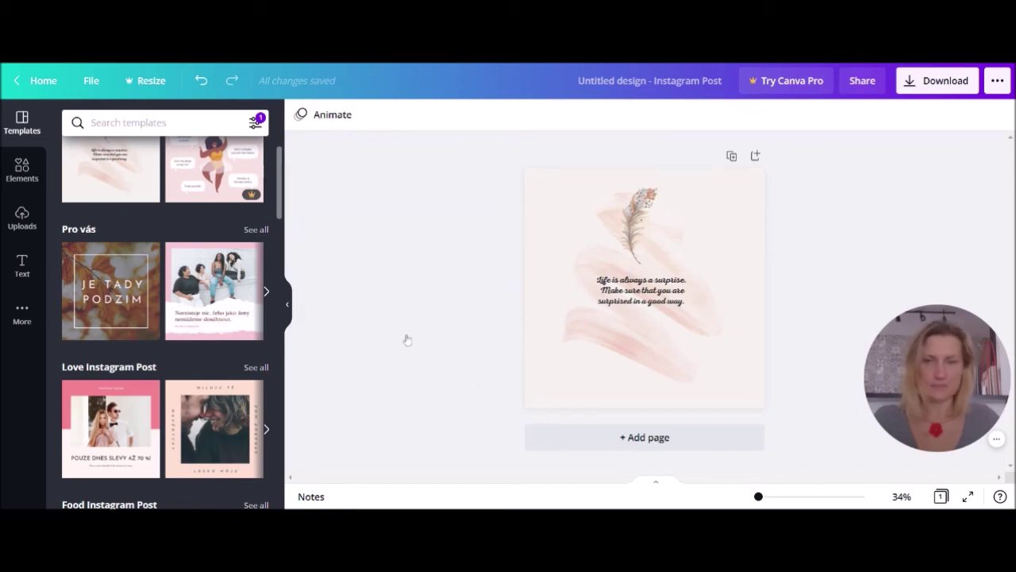
pyautogui.scroll(-5, 217, 336)
pyautogui.scroll(-10, 217, 337)
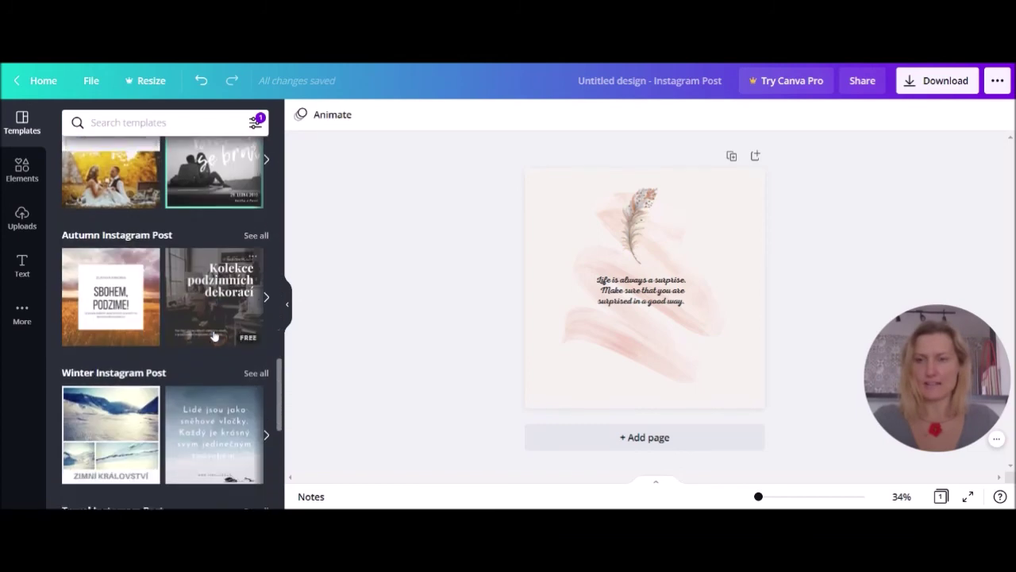
pyautogui.scroll(-3, 213, 337)
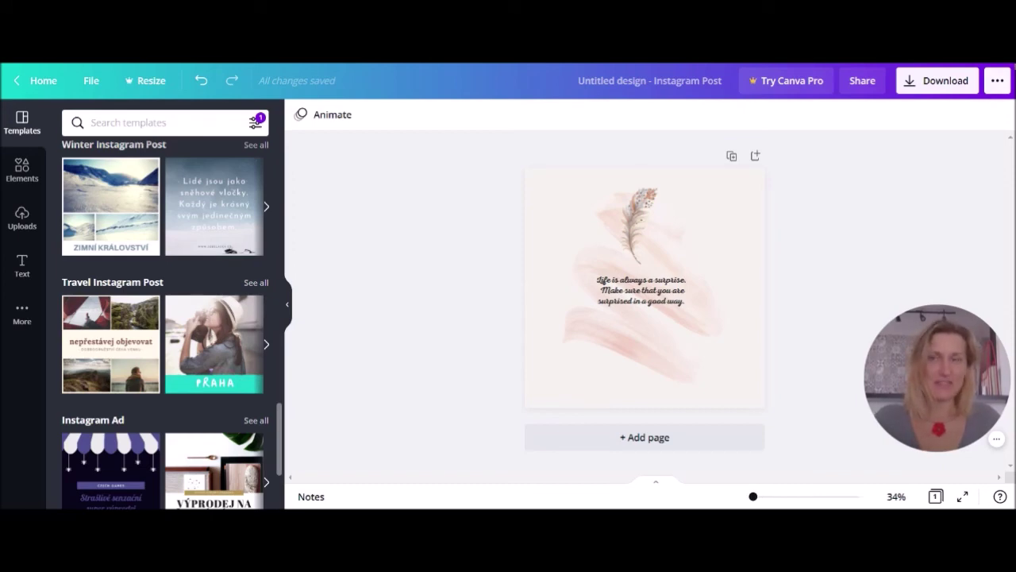
# - Return to the home page, dismiss the presentations offer and open the account settings
pyautogui.click(39, 80)
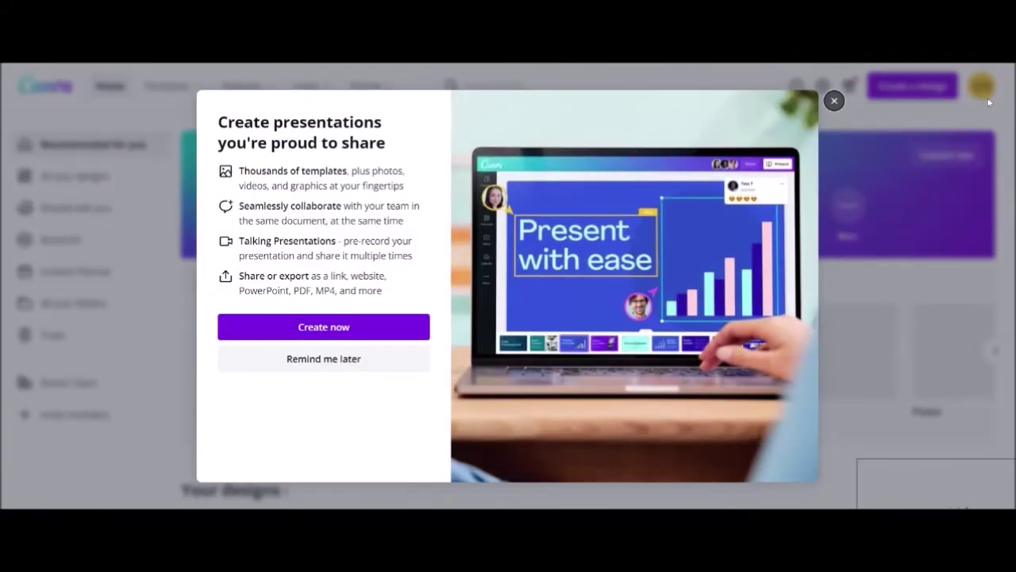
pyautogui.click(834, 102)
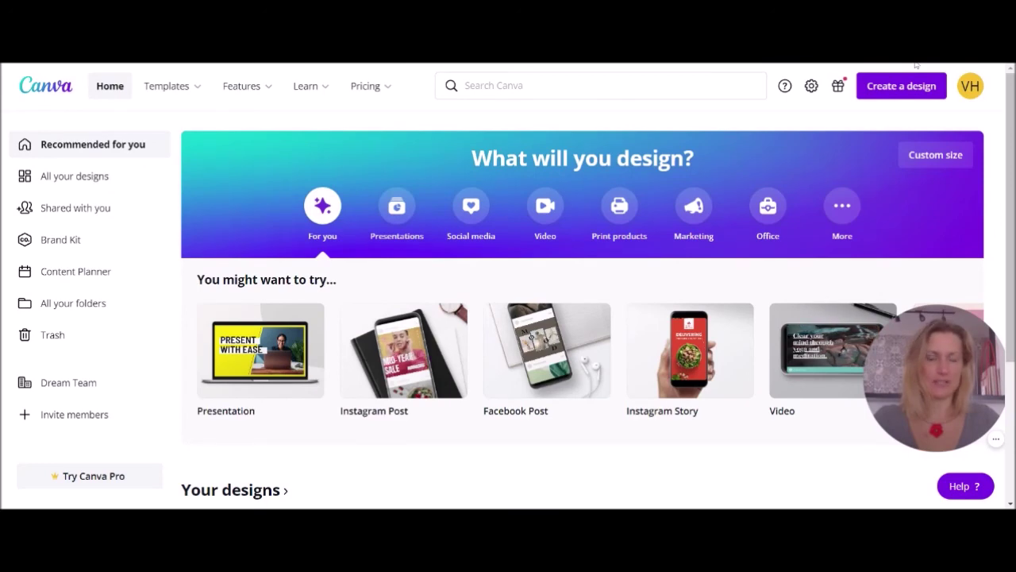
pyautogui.click(971, 89)
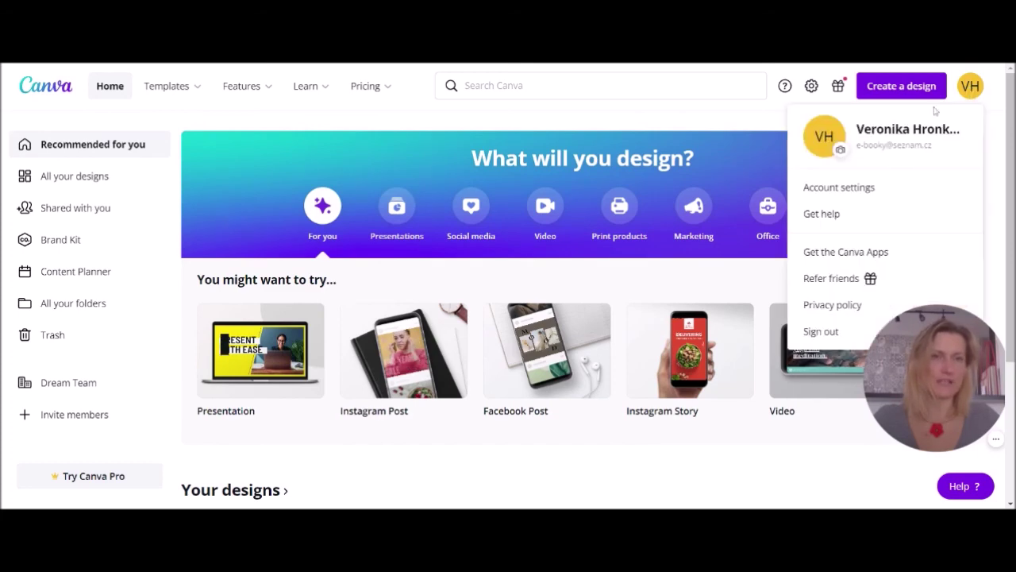
pyautogui.click(853, 188)
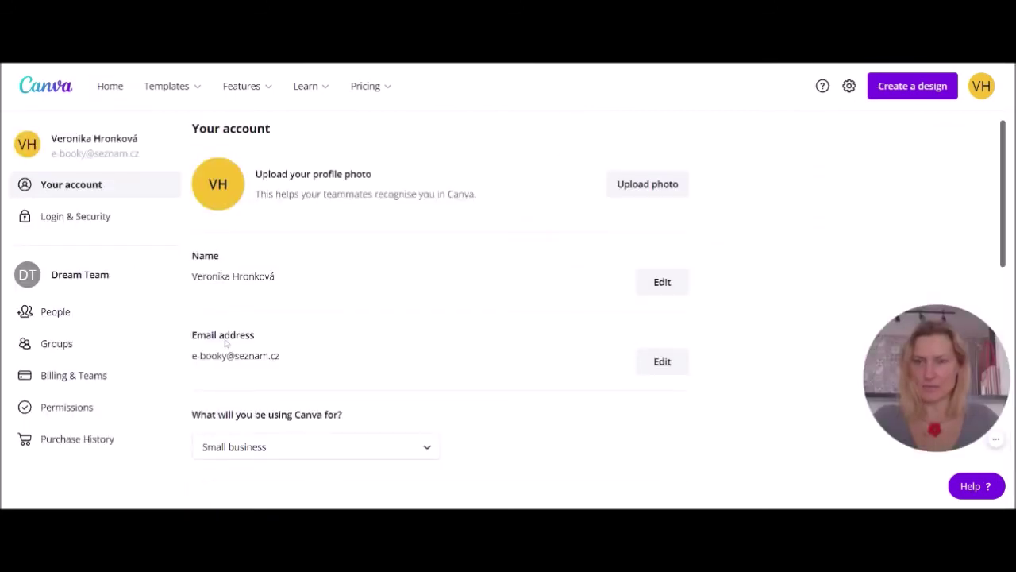
# - Set the account's display language to Čeština (Česko)
pyautogui.scroll(-3, 357, 306)
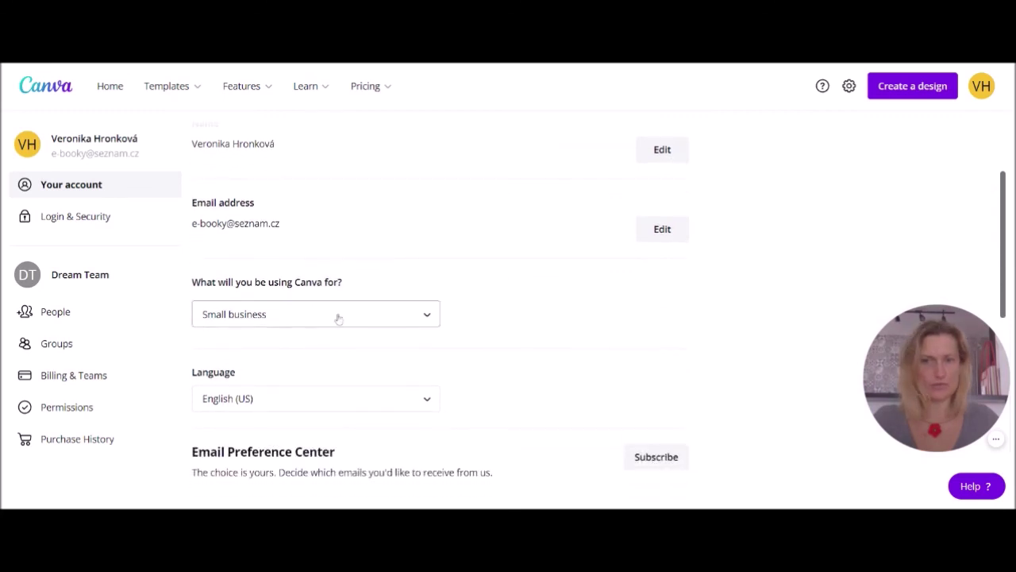
pyautogui.click(427, 399)
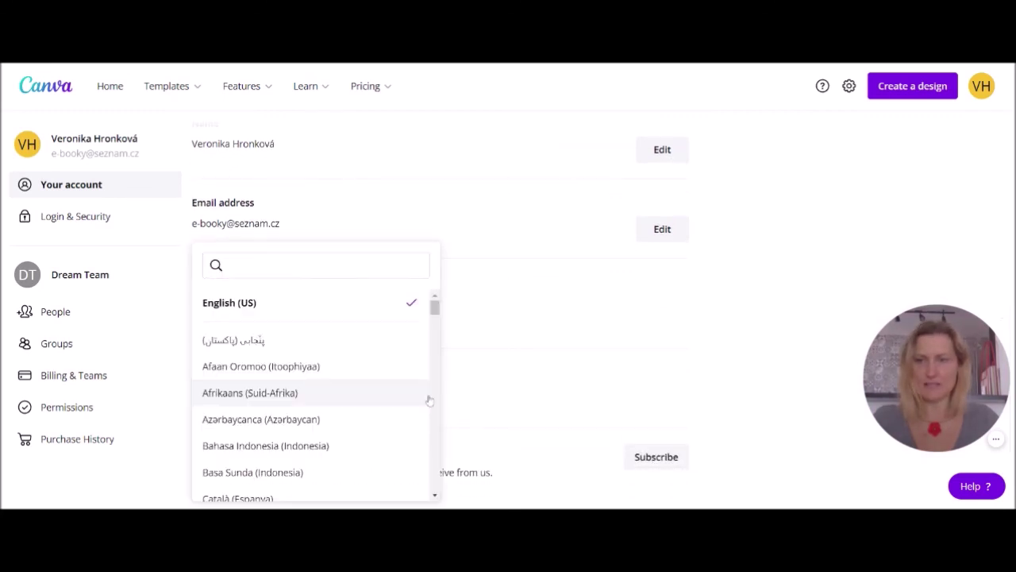
pyautogui.scroll(-2, 357, 388)
pyautogui.write('če')
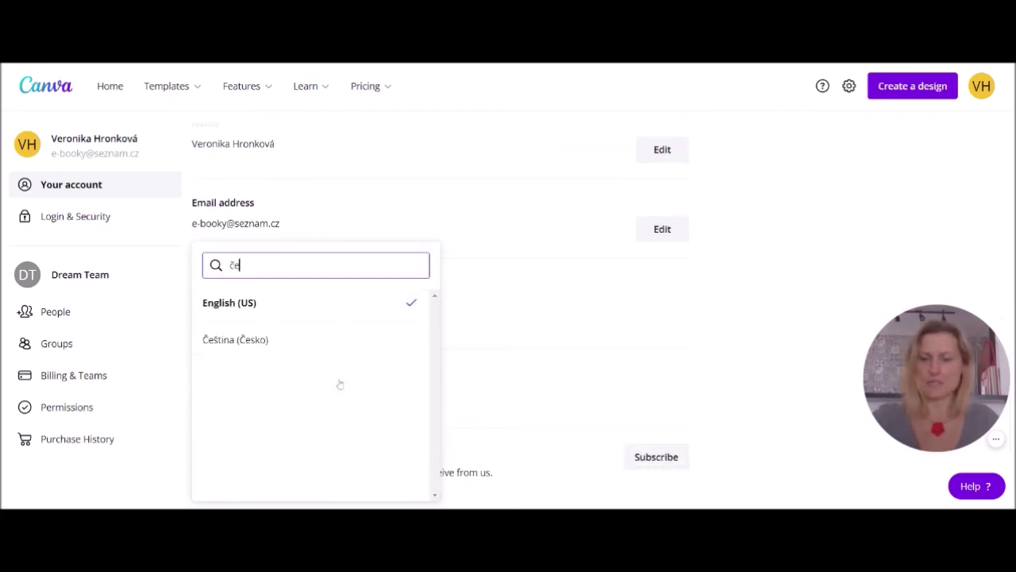
pyautogui.click(292, 351)
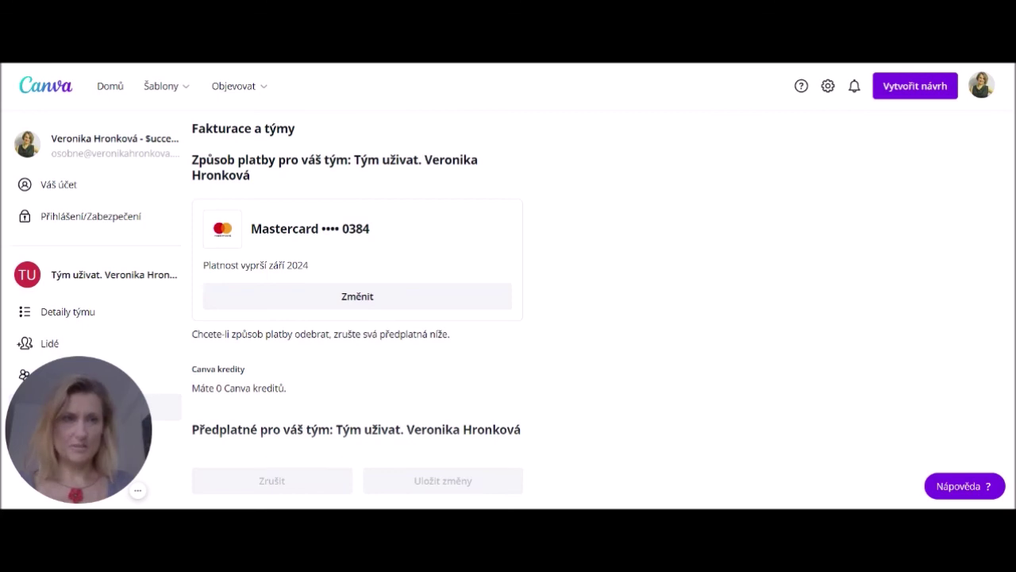
# - Examine the management options of the team's Canva Pro subscription on the billing page
pyautogui.moveTo(1007, 146); pyautogui.dragTo(1012, 196)
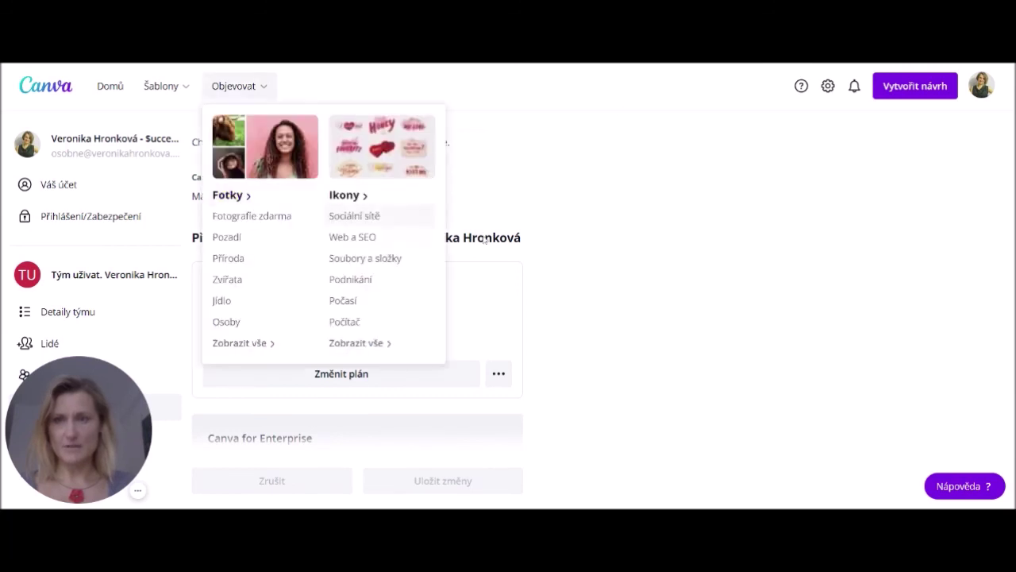
pyautogui.click(499, 373)
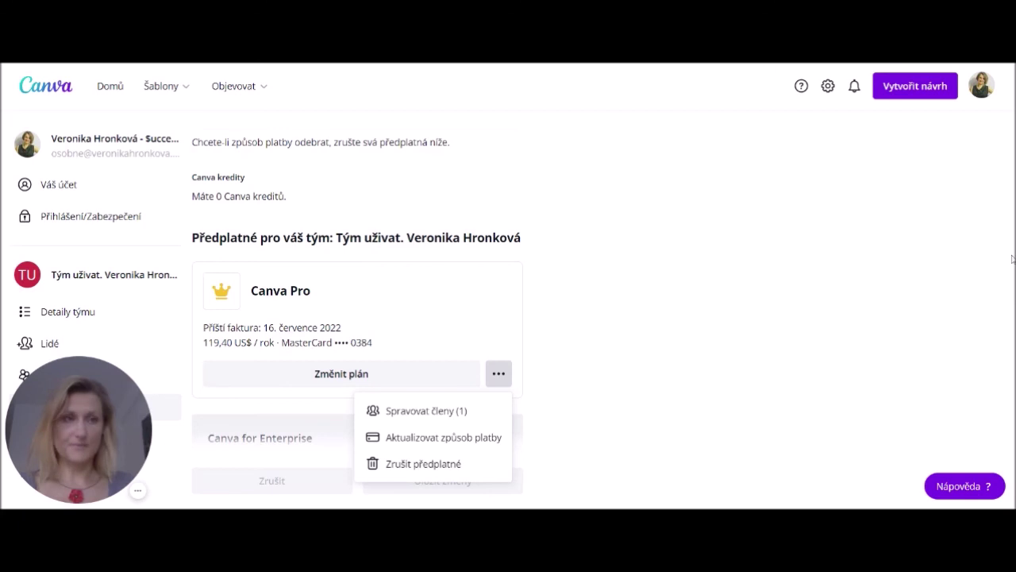
pyautogui.click(929, 192)
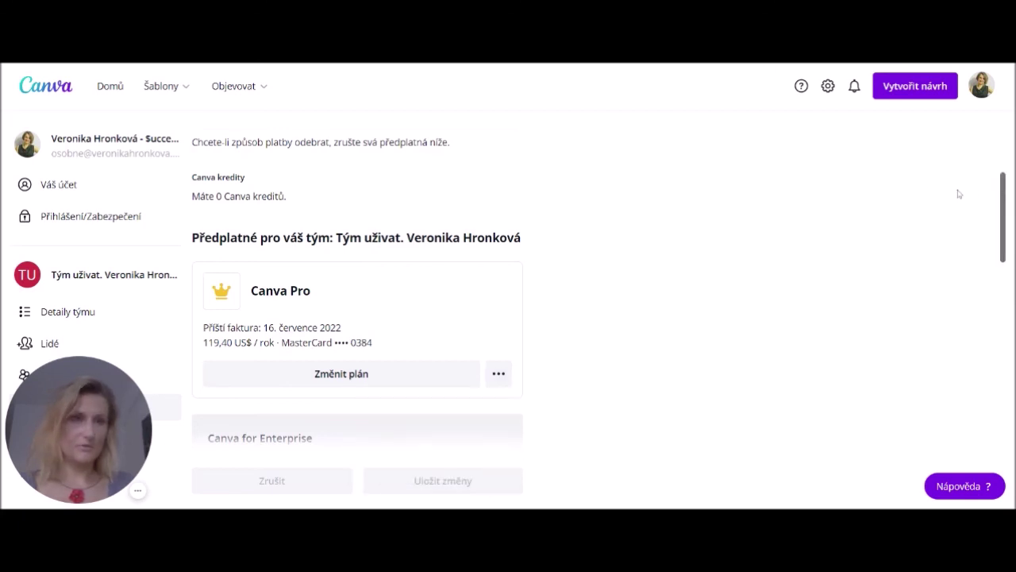
# - Review the team's billing information through to the end of the billing address
pyautogui.moveTo(1004, 197); pyautogui.dragTo(997, 294)
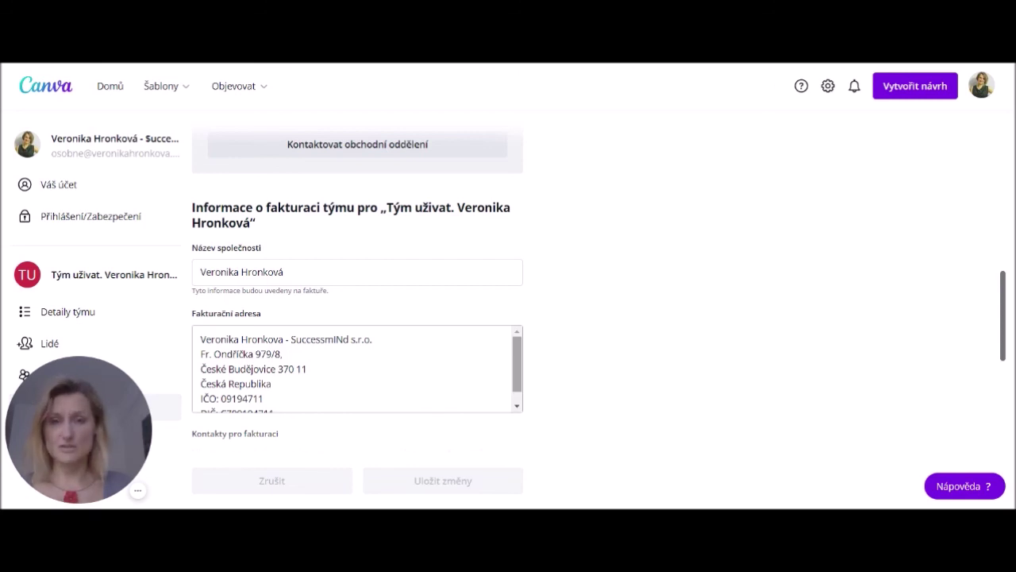
pyautogui.moveTo(517, 362); pyautogui.dragTo(516, 389)
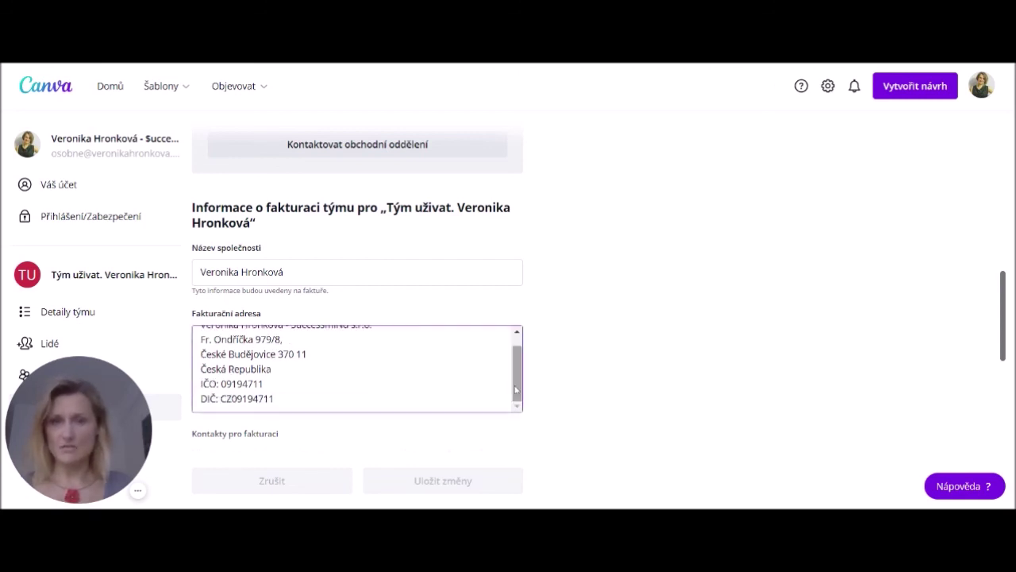